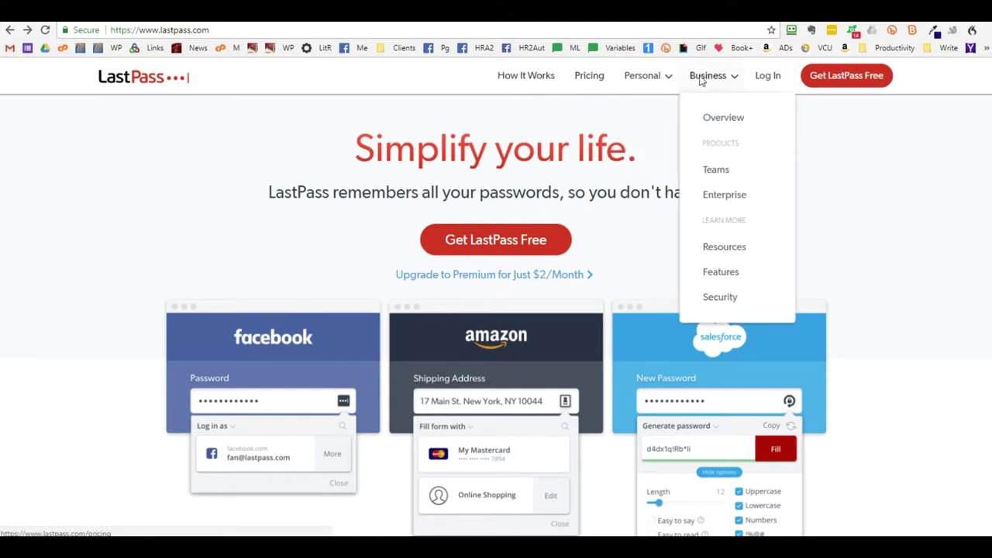
Go to the LastPass login page from the homepage's top navigation
click(765, 77)
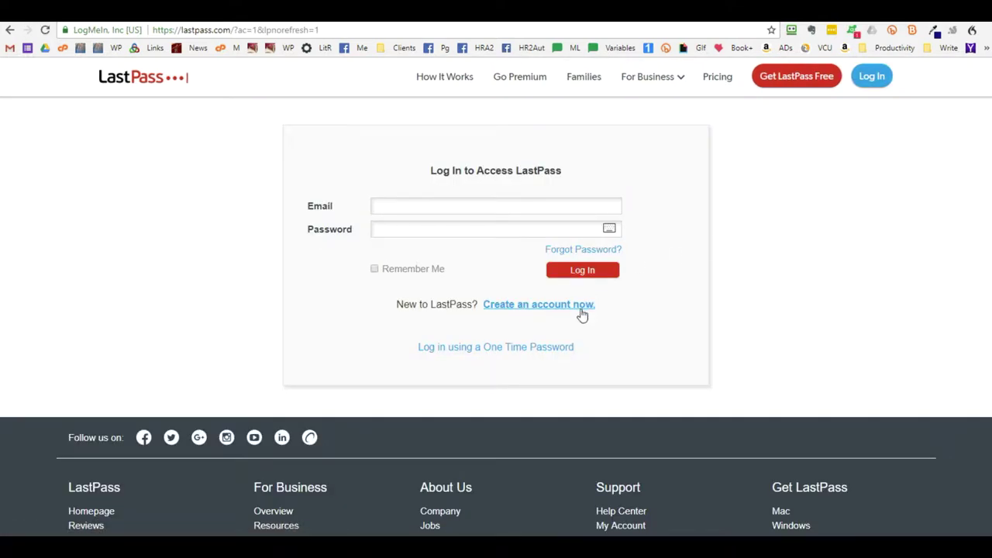
Start a new LastPass account and enter the account email address
click(582, 311)
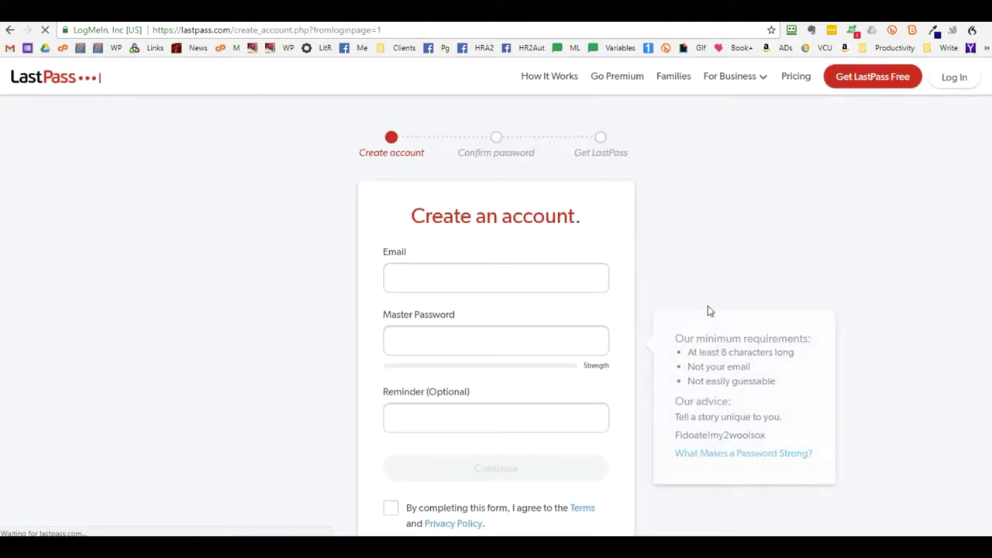
click(498, 275)
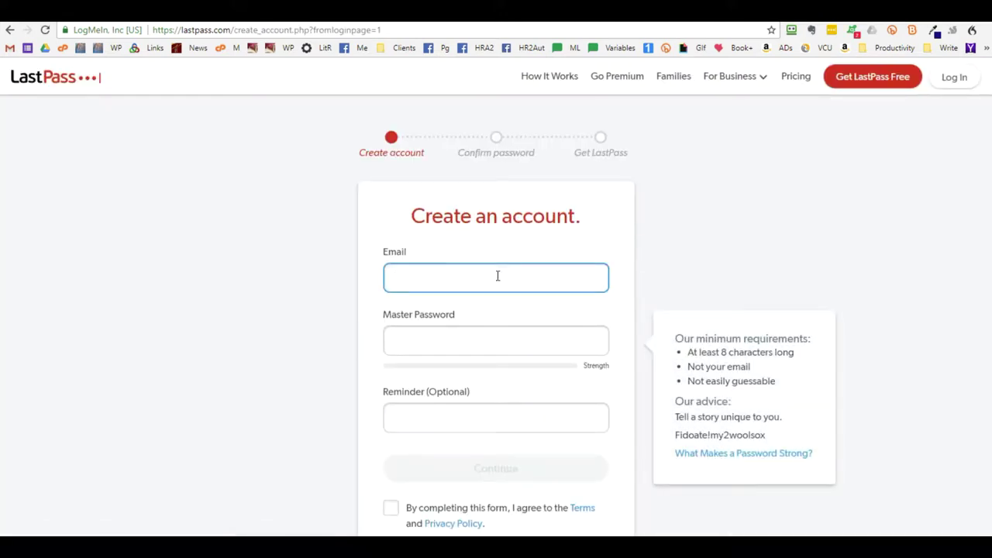
key(Tab)
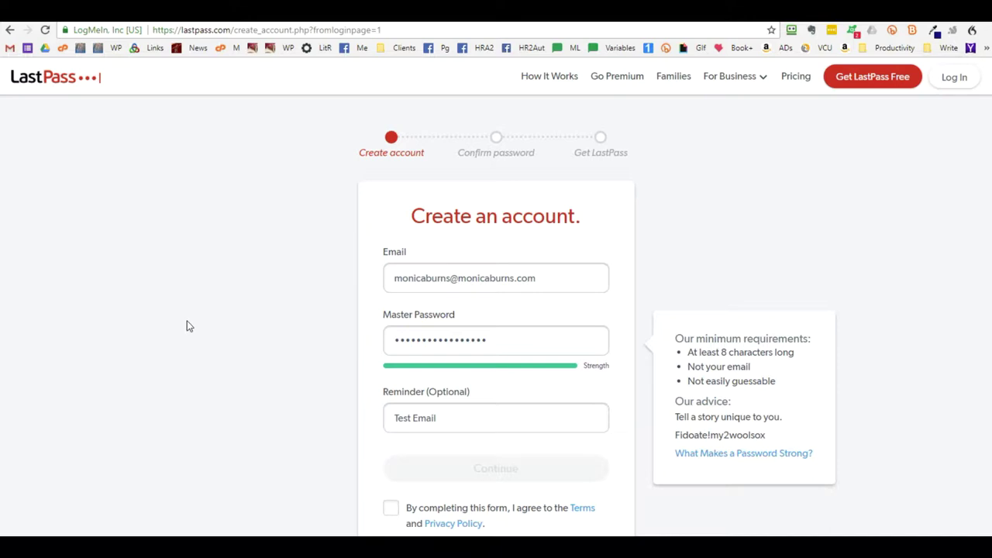
Accept the terms, submit the sign-up, confirm the master password, and request the free extension
scroll(613, 274, down, 3)
scroll(604, 233, up, 3)
scroll(626, 336, down, 2)
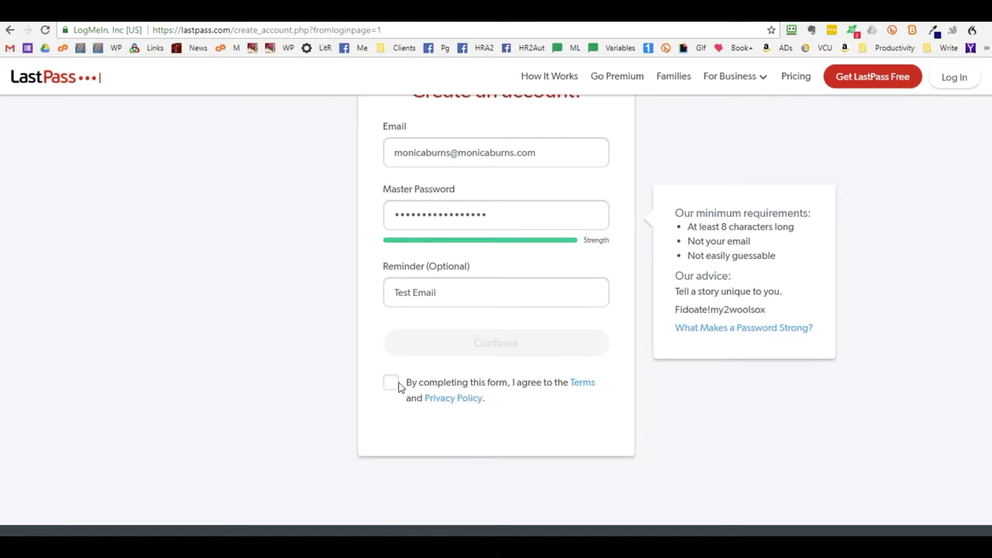
click(397, 386)
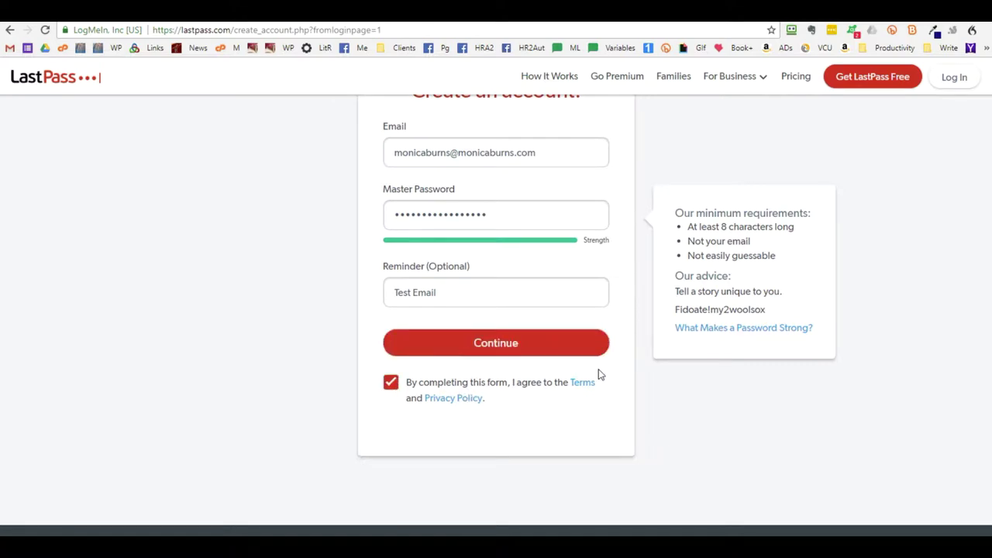
click(524, 353)
click(417, 330)
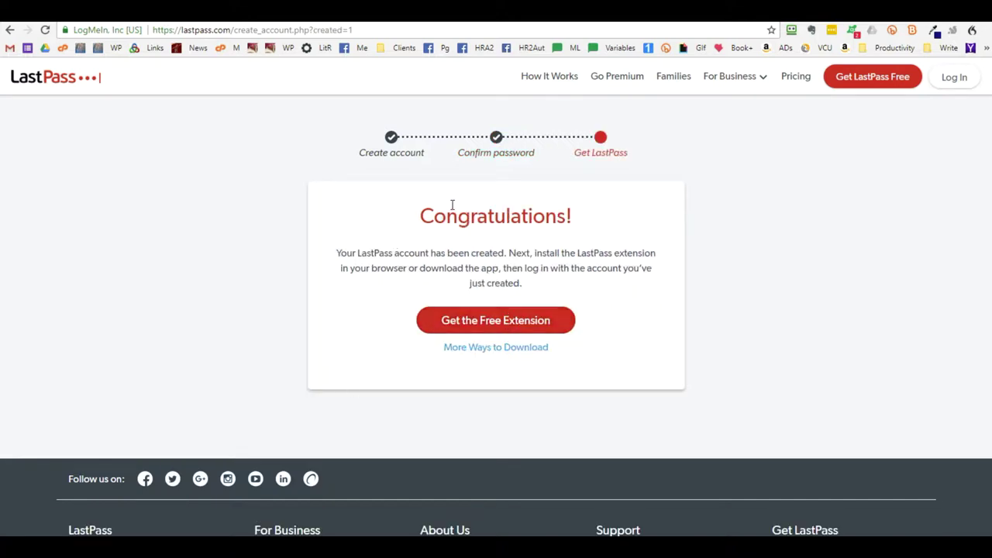
click(508, 321)
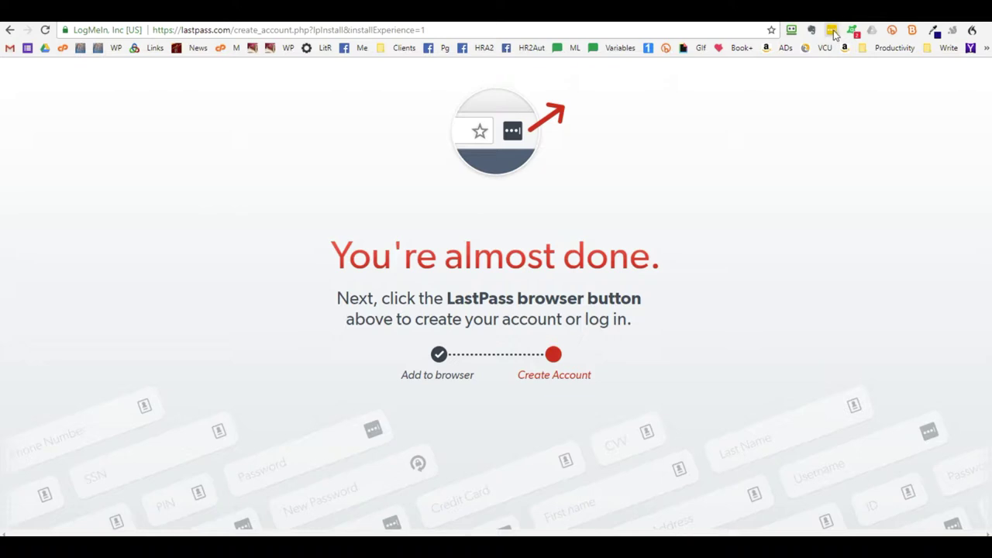
Dismiss the LastPass extension's confirmation popup with OK
click(764, 111)
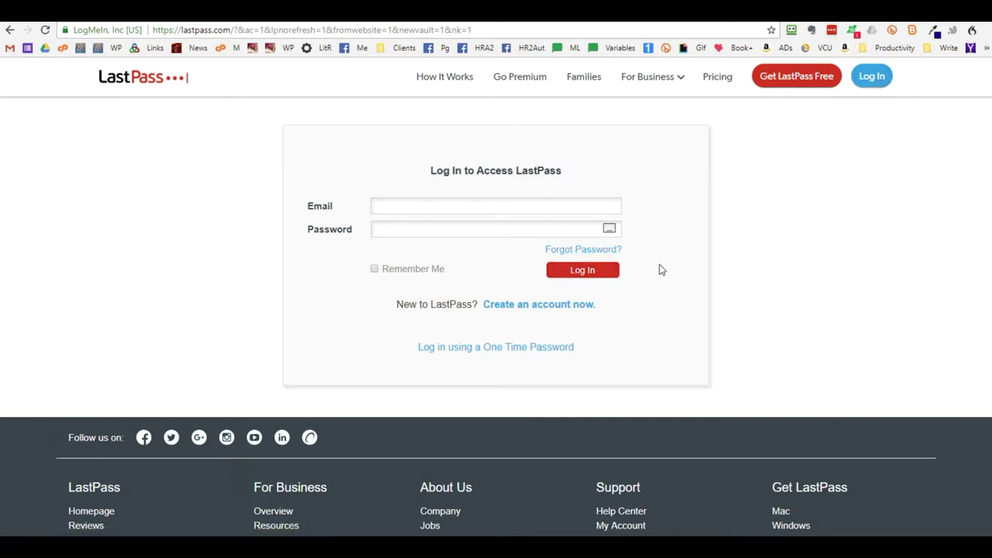
Log in to LastPass with the new account's email and master password
click(874, 77)
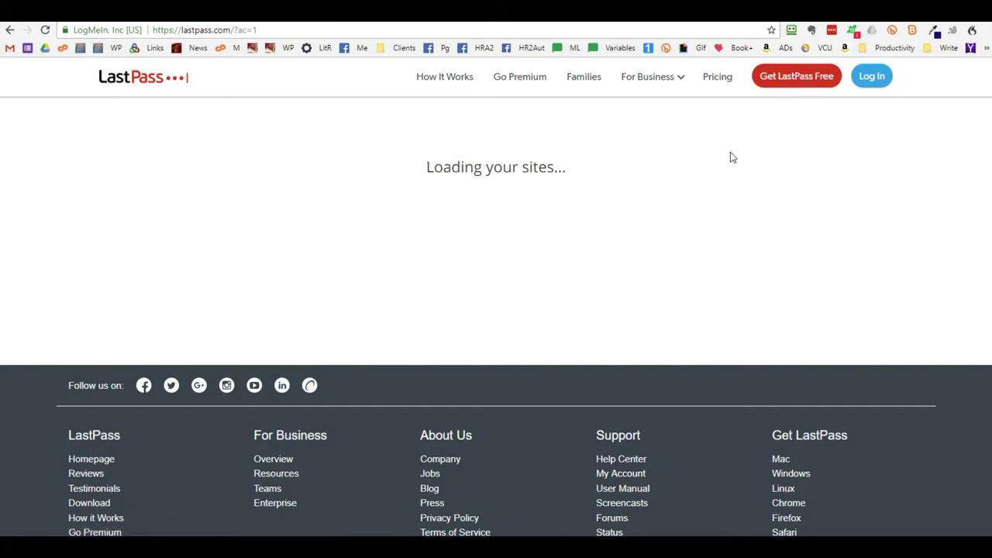
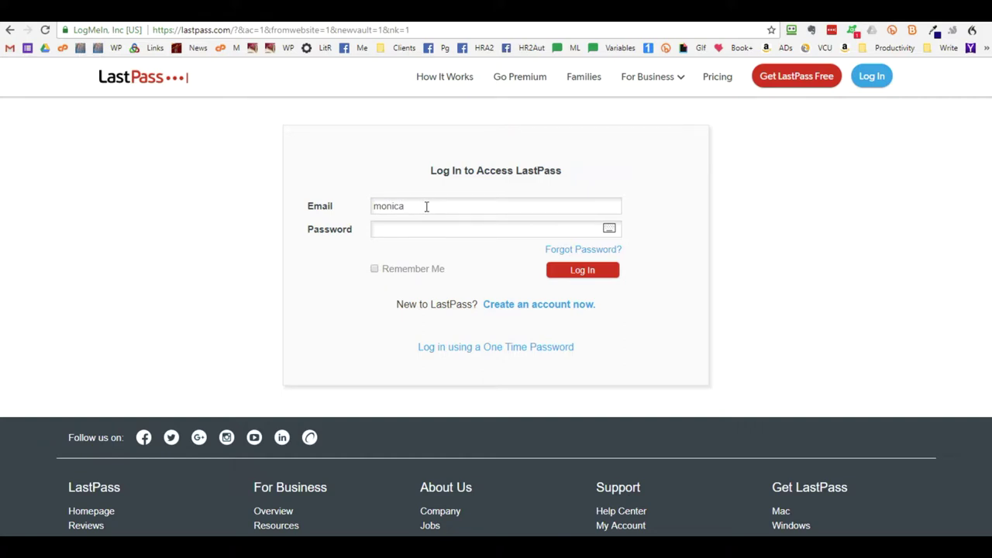
click(609, 271)
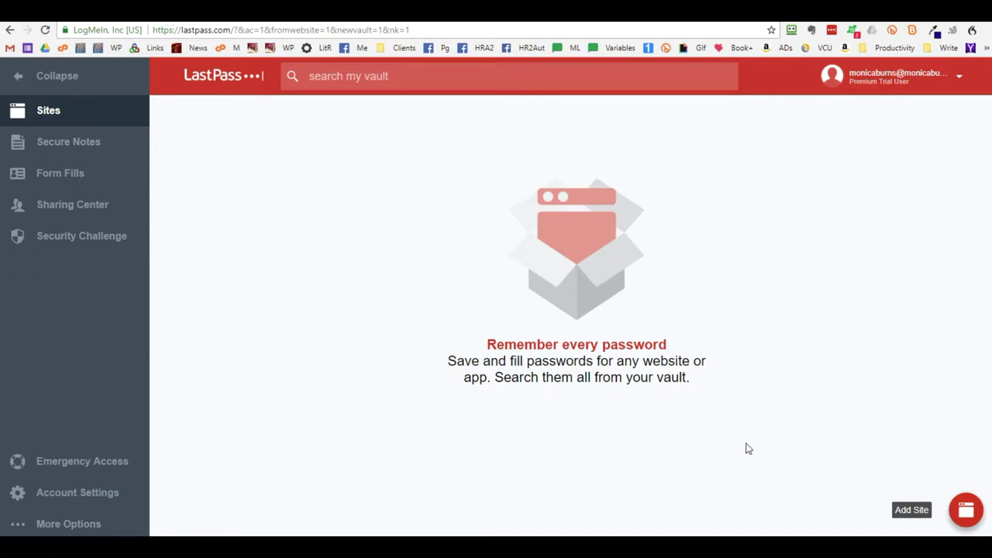
Add a new vault folder named Business Clients
mouse_move(915, 516)
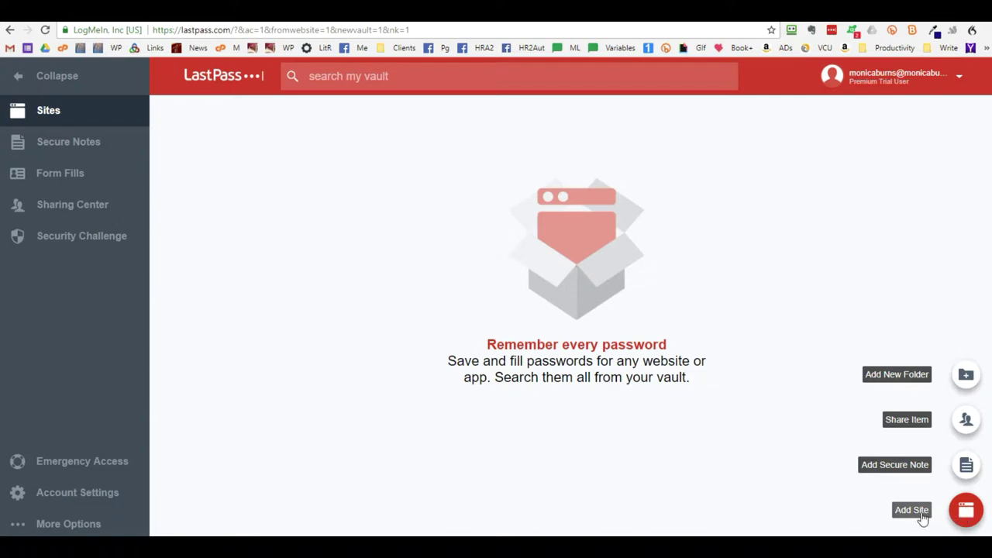
click(917, 375)
text(Business Clientss)
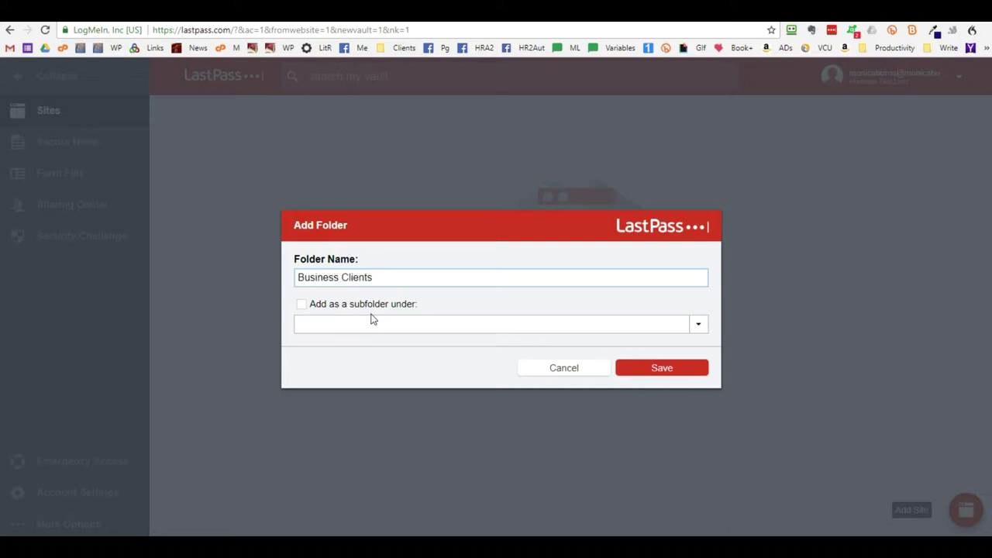
click(679, 373)
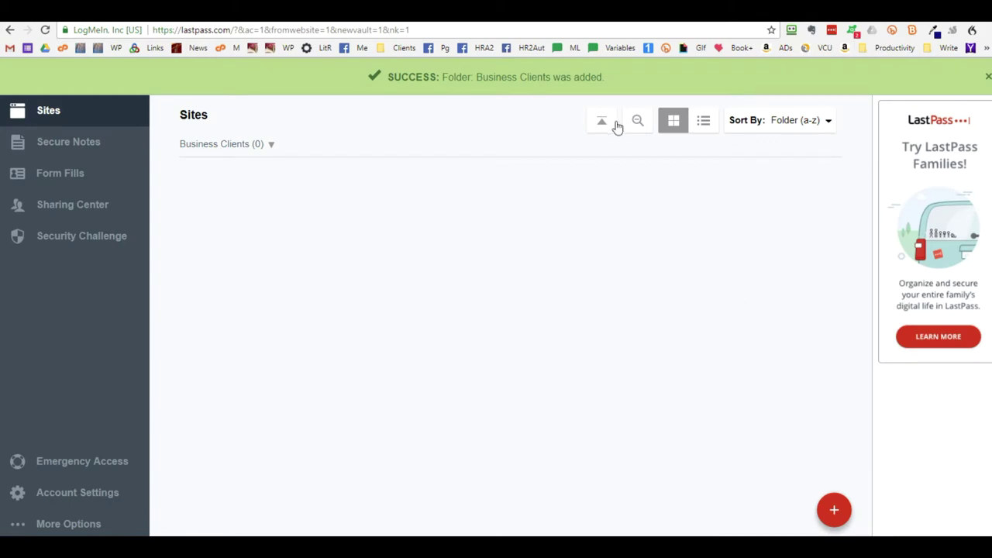
Check the site-sorting options and close the Add Site form without saving
click(779, 124)
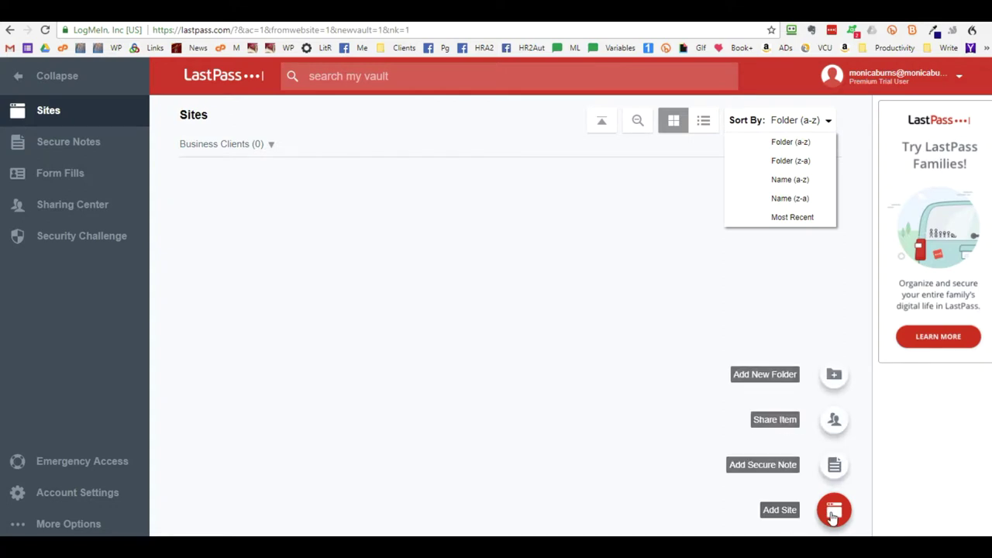
click(833, 511)
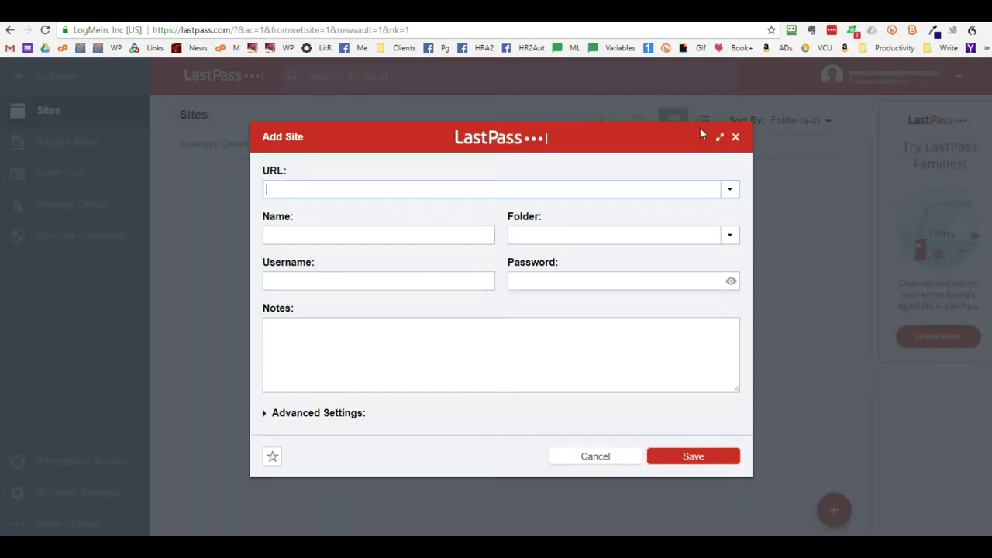
click(735, 136)
Create a Client 1 folder as a subfolder of Business Clients, then start adding a site
mouse_move(830, 500)
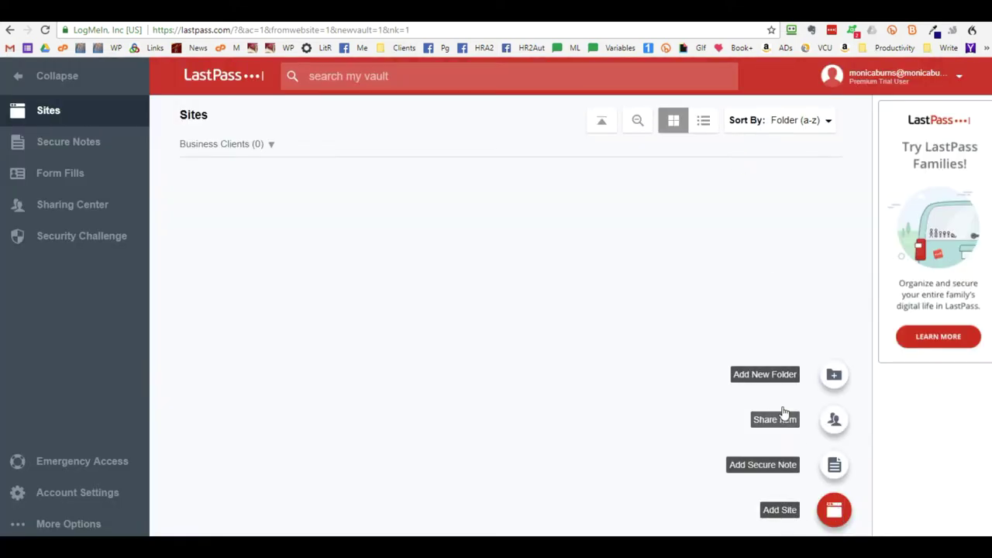
click(778, 374)
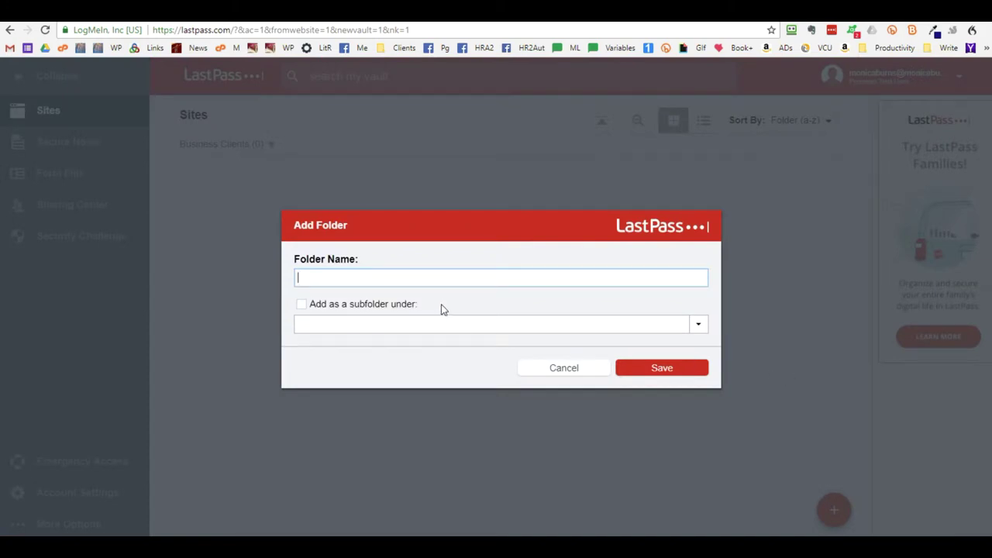
text(Client 1)
click(445, 324)
click(382, 353)
click(656, 370)
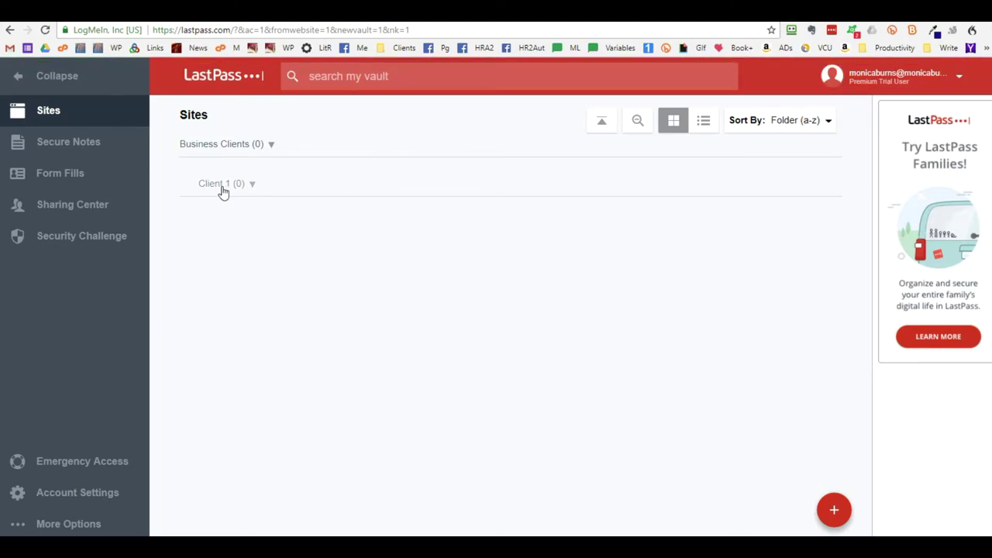
mouse_move(832, 512)
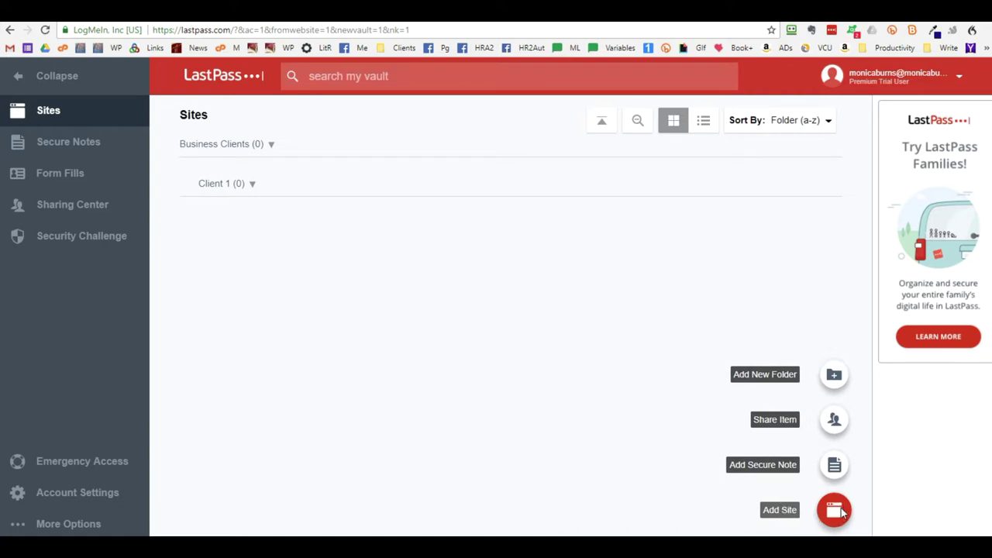
click(834, 509)
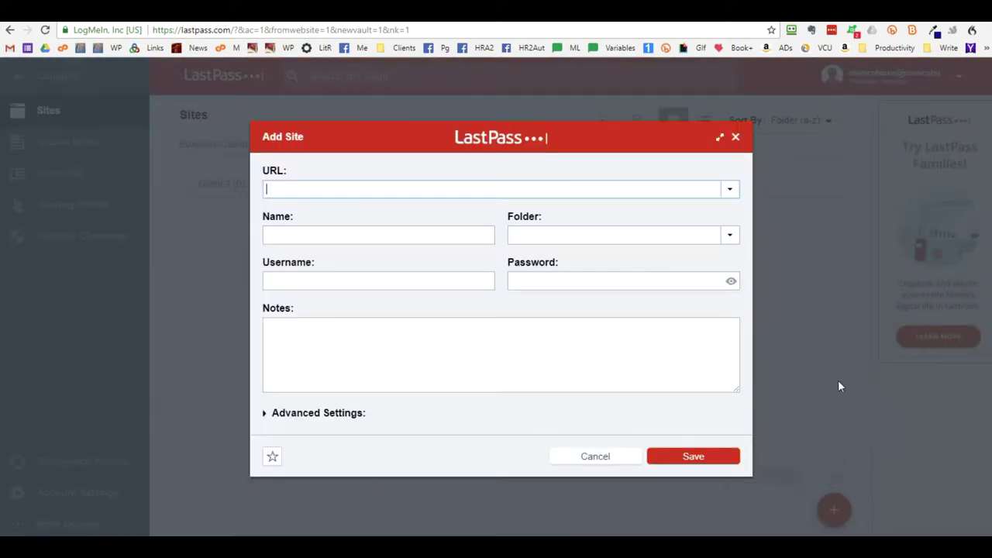
Focus the new site's URL field and dismiss the suggested addresses
click(308, 187)
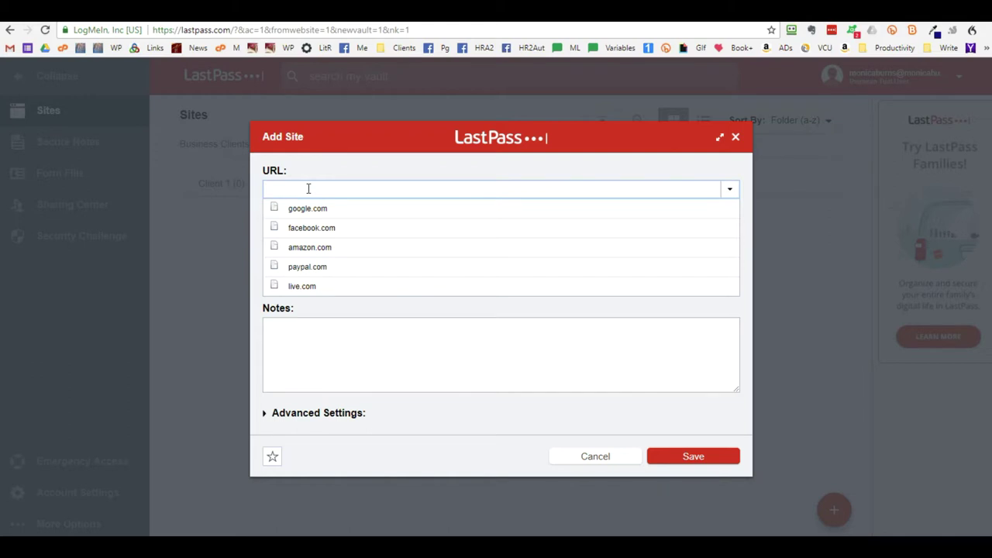
key(Escape)
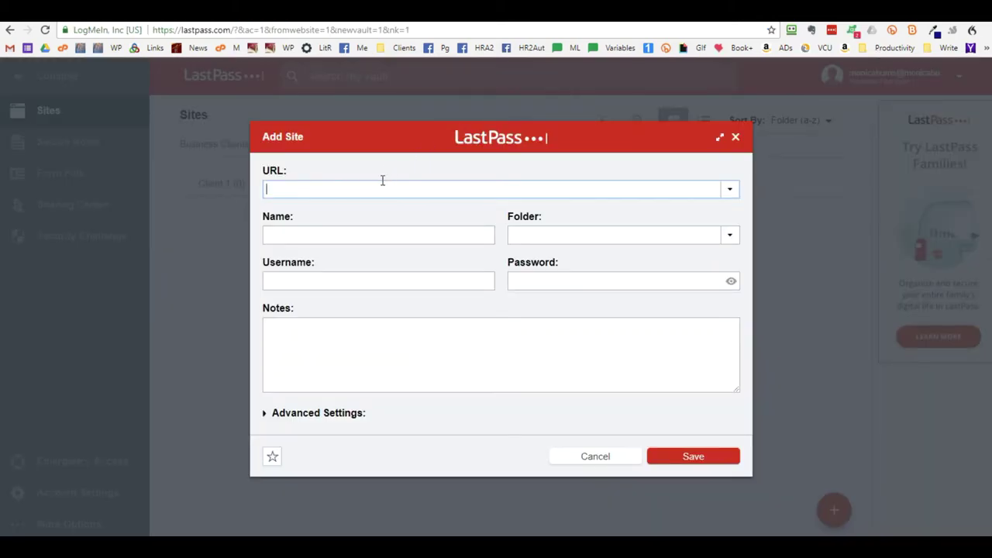
Paste the marolidesignservices.com WordPress login URL and enter a name for the entry
text(http://marolidesignservices.com/wp-login.php?)
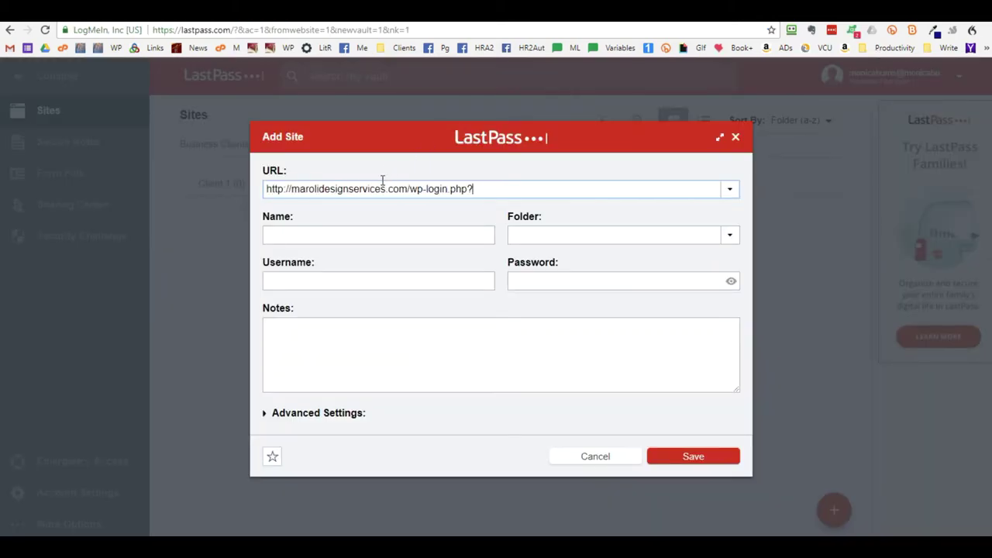
key(Tab)
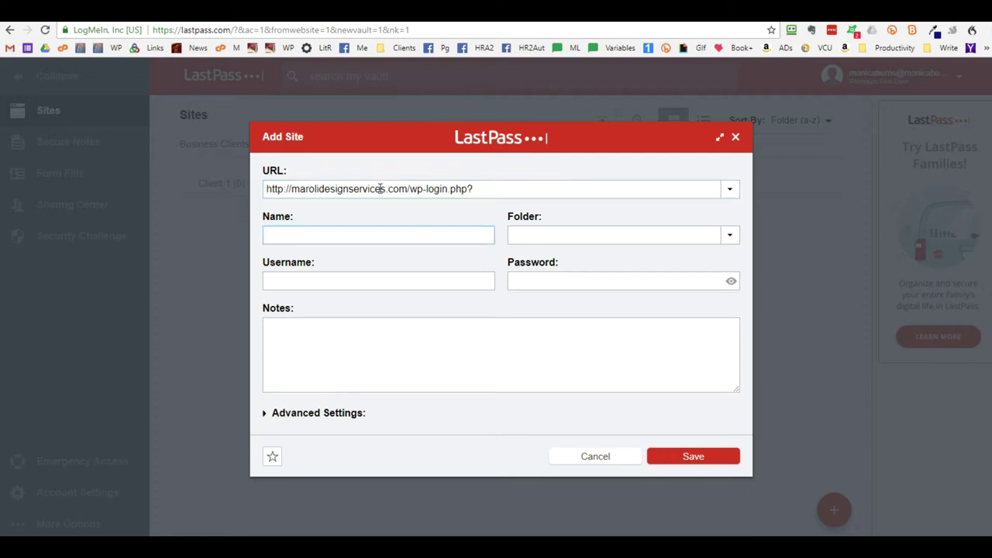
text(Moin)
text(nica)
key(Tab)
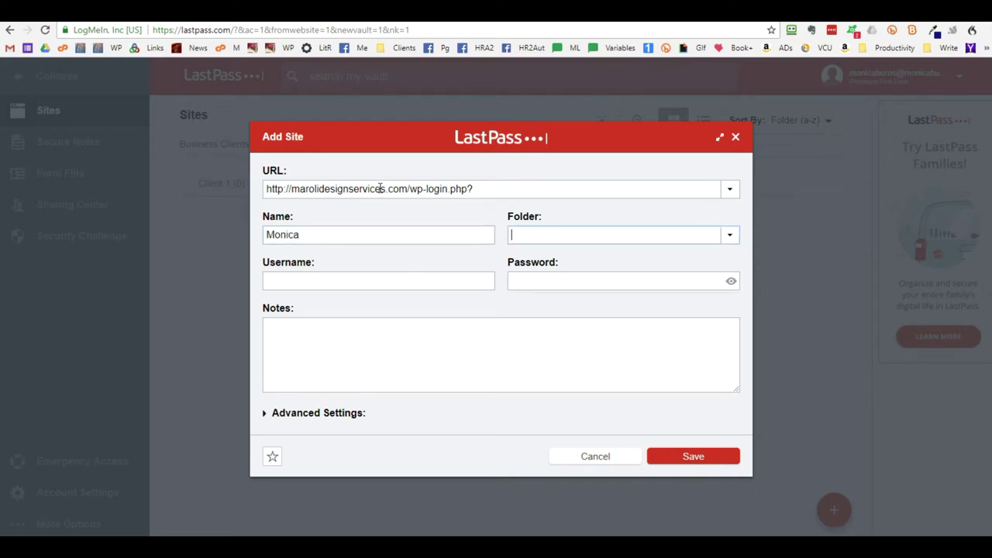
Put the entry in the Business folder and enter the site username
click(734, 234)
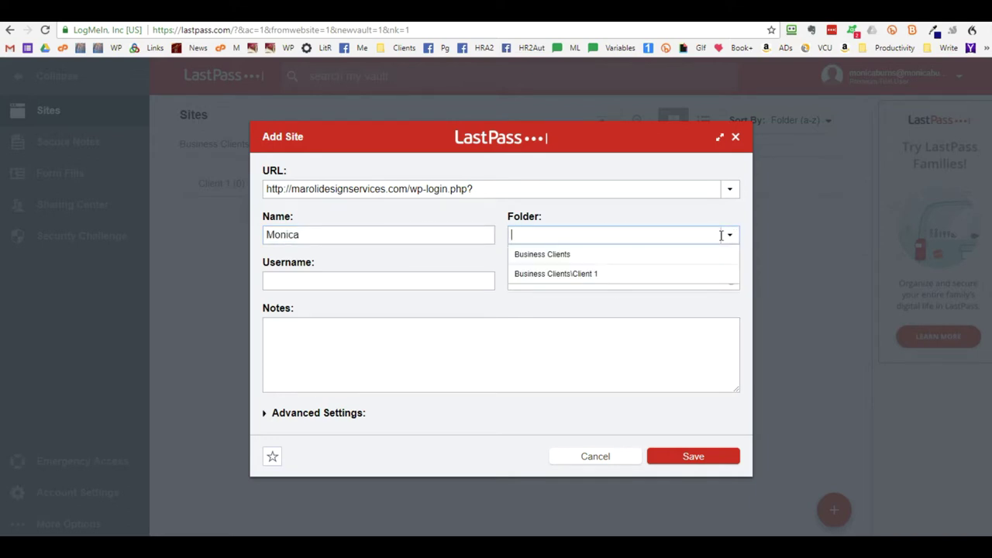
click(569, 240)
text(Business)
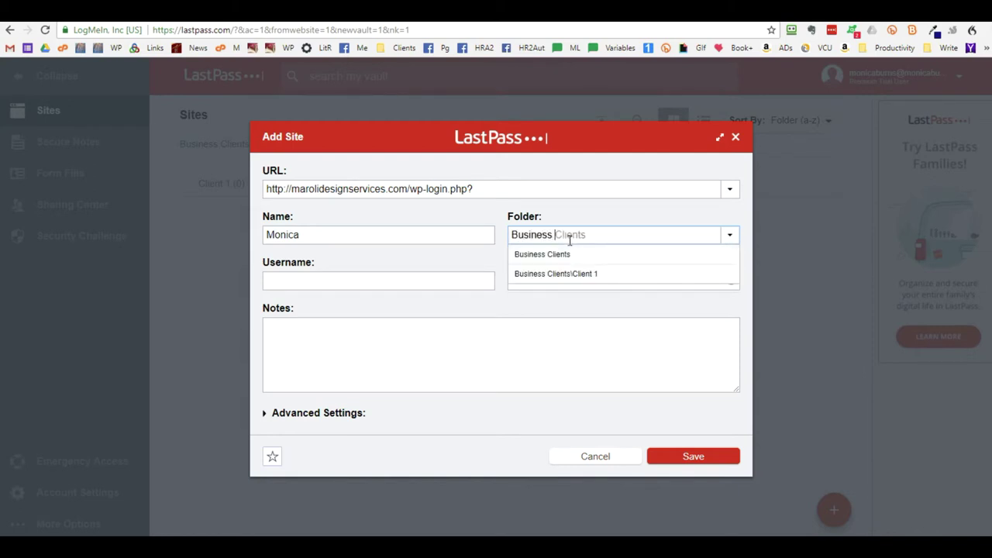
click(379, 281)
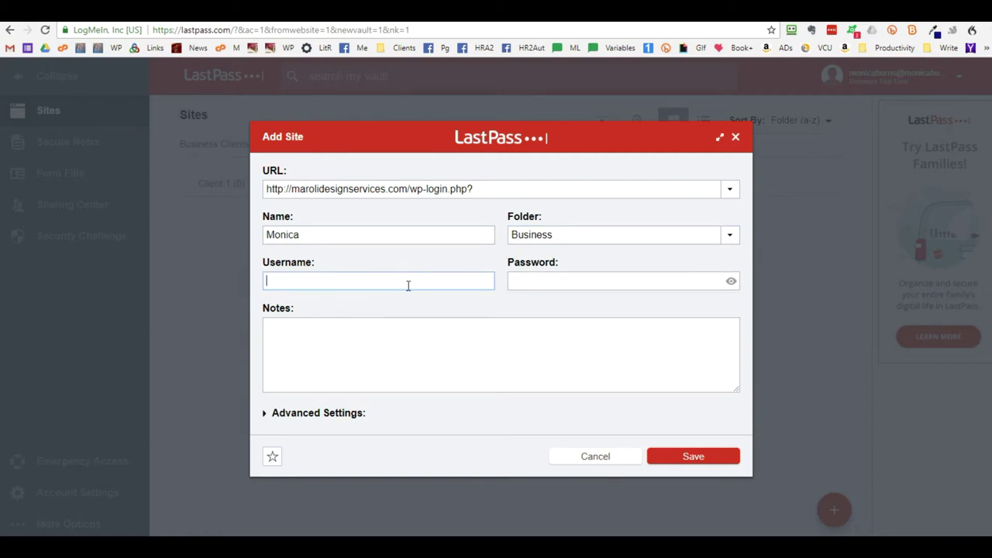
key(Tab)
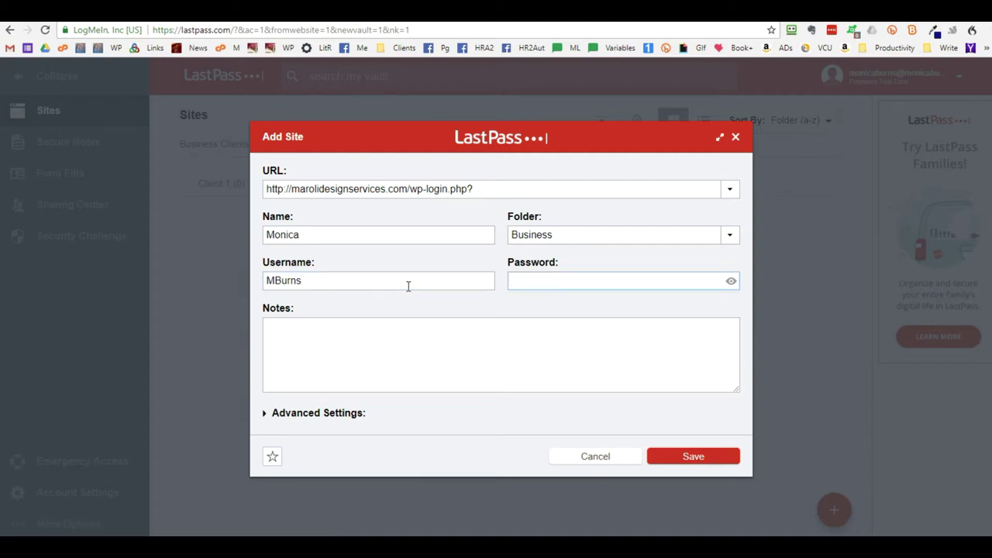
Fill in the site password, replacing a typed attempt with the copied password
click(731, 283)
click(640, 284)
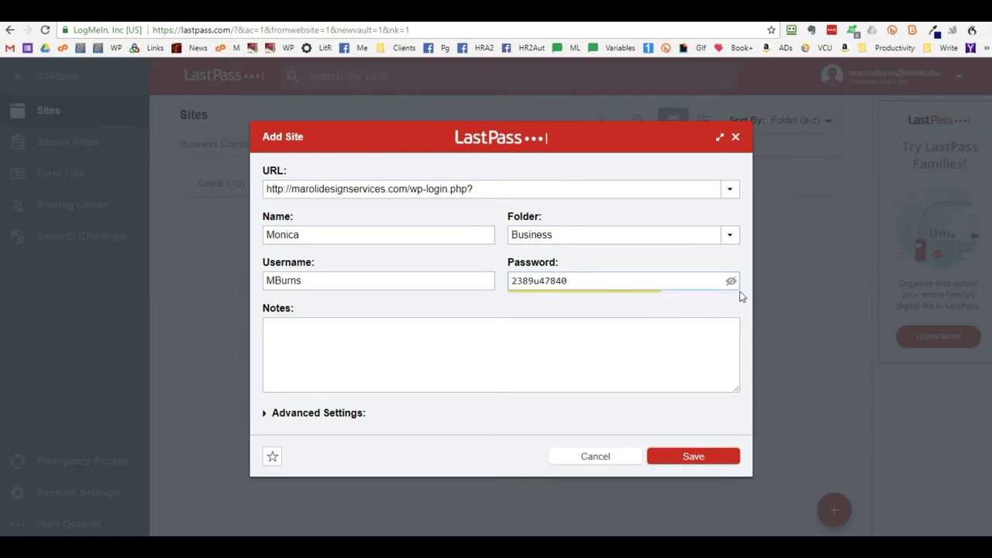
key(ctrl+a)
key(BackSpace)
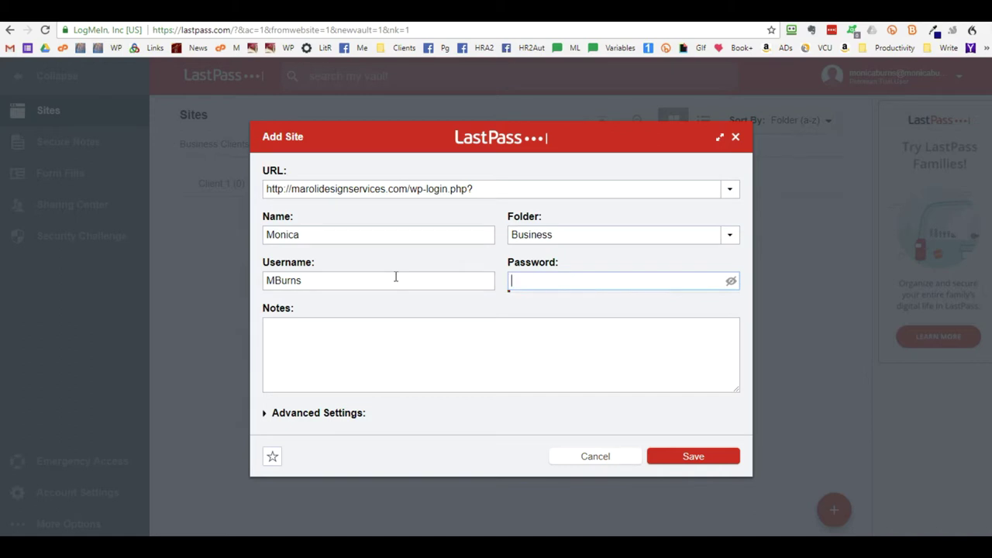
click(731, 281)
click(733, 283)
key(ctrl+v)
Save the site login, share it with a pasted recipient e-mail, and request verification email
click(729, 458)
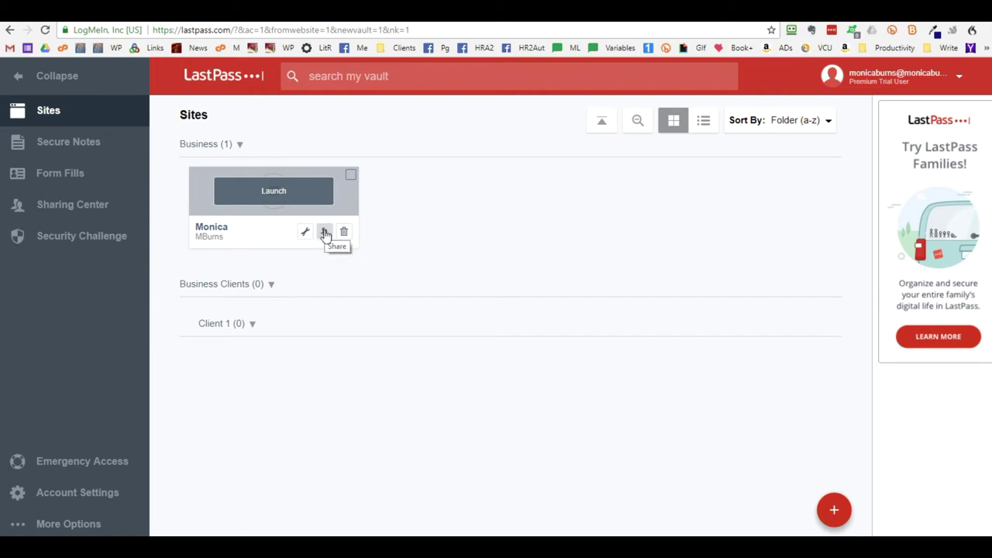
click(325, 235)
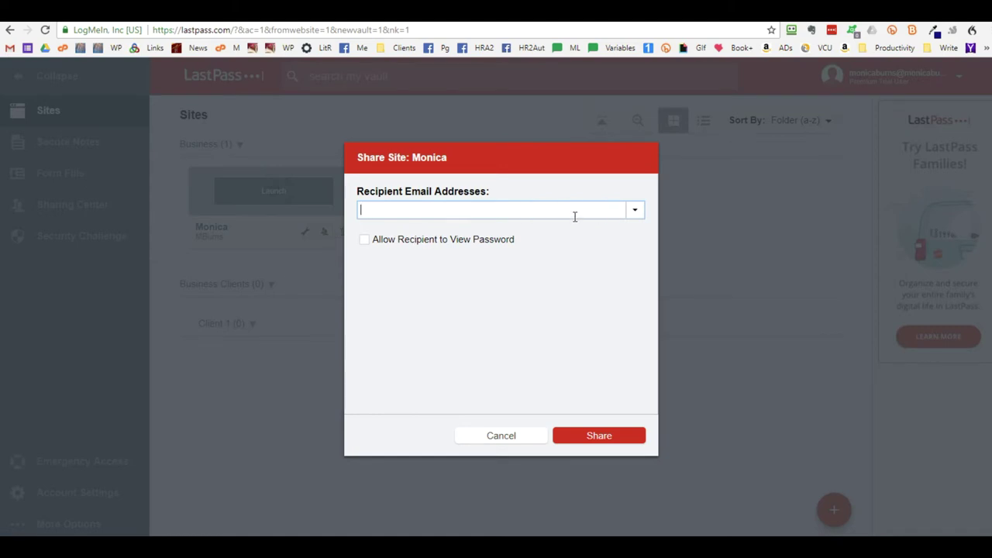
key(ctrl+v)
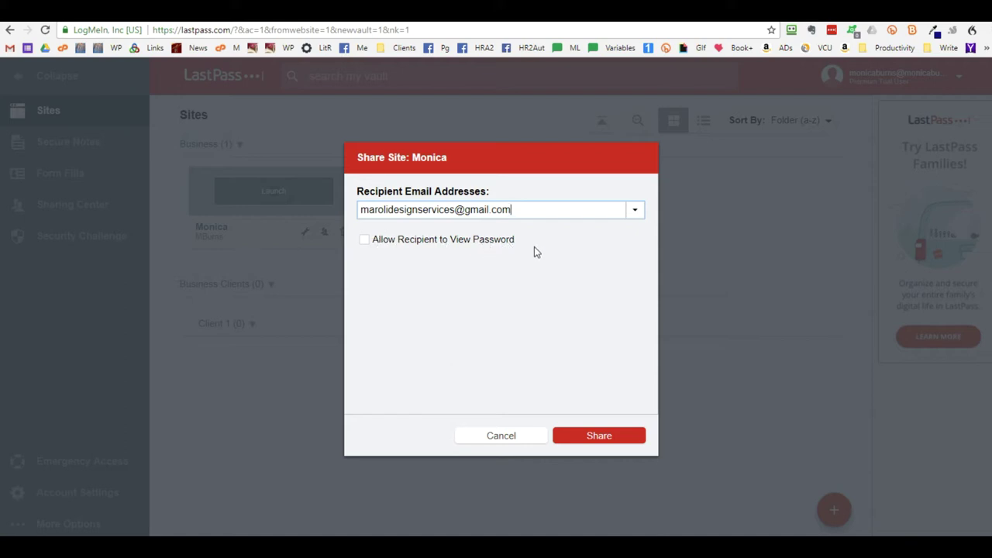
click(613, 441)
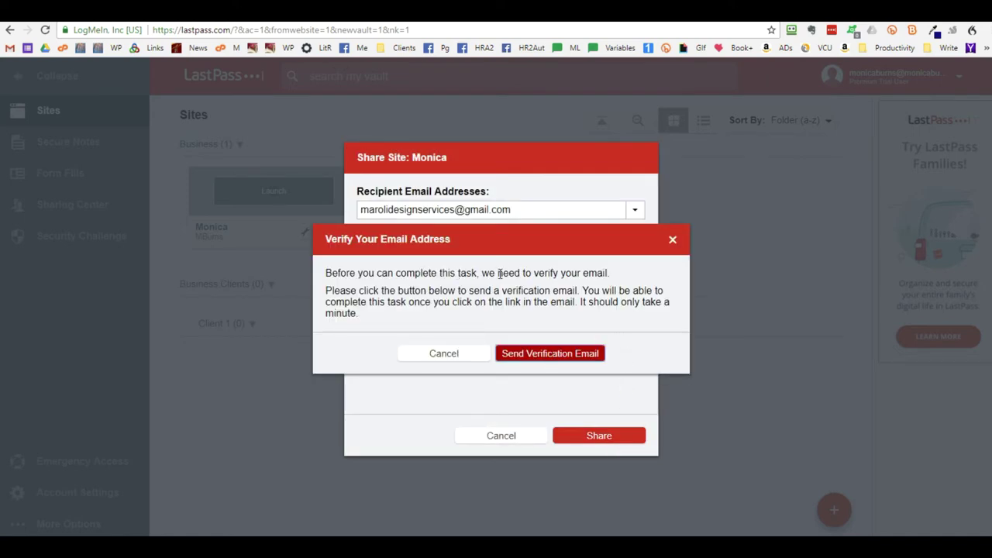
click(573, 355)
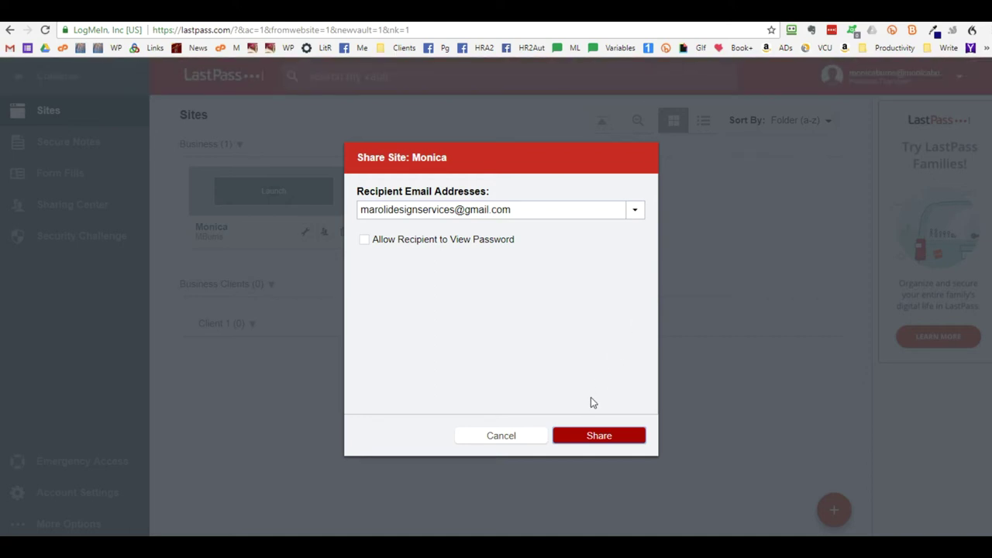
Cancel the share and discard the unsent sharing form
click(505, 439)
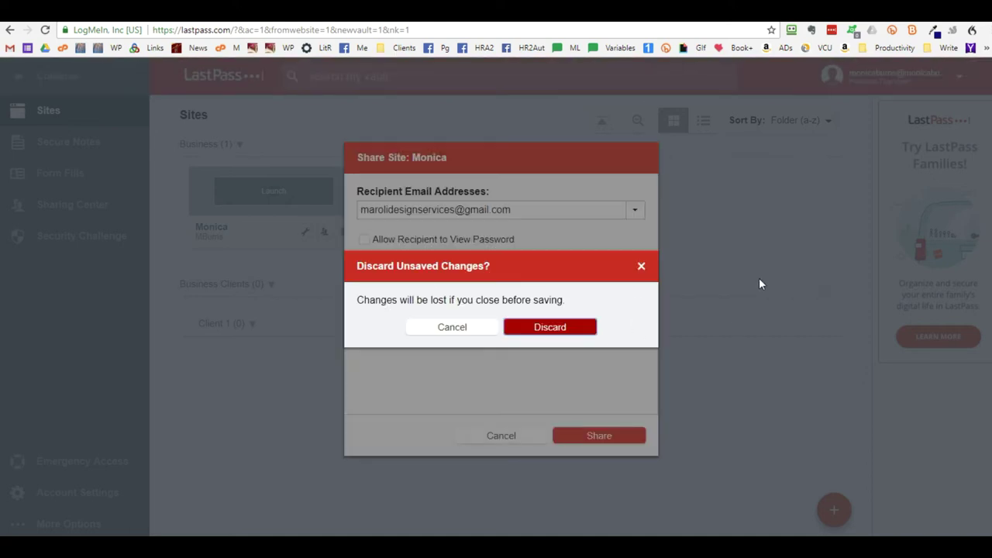
click(643, 268)
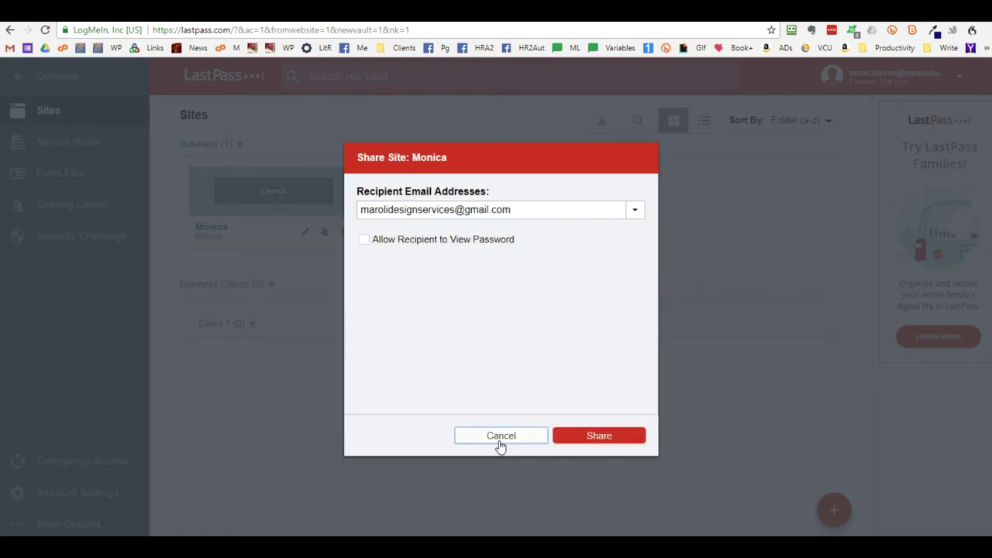
click(499, 434)
click(551, 327)
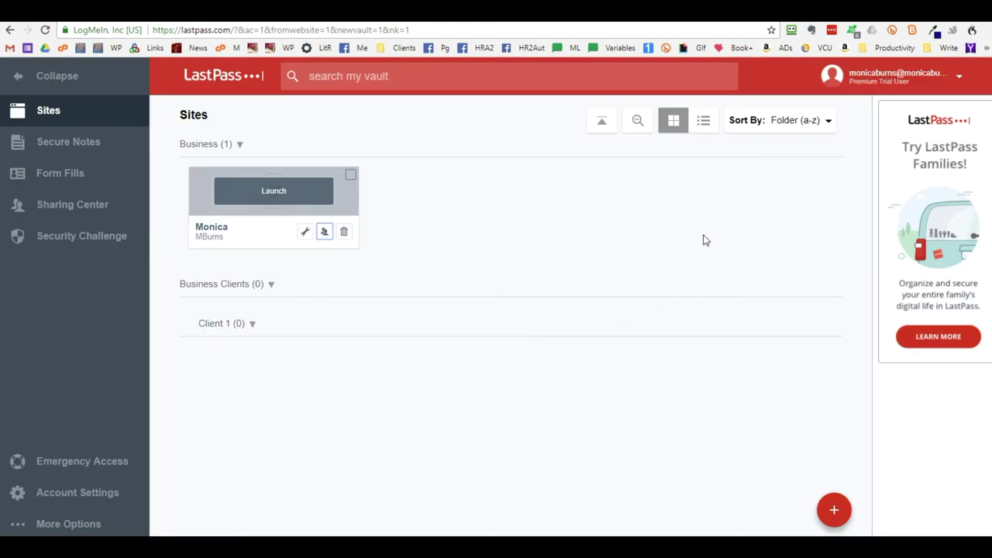
click(323, 233)
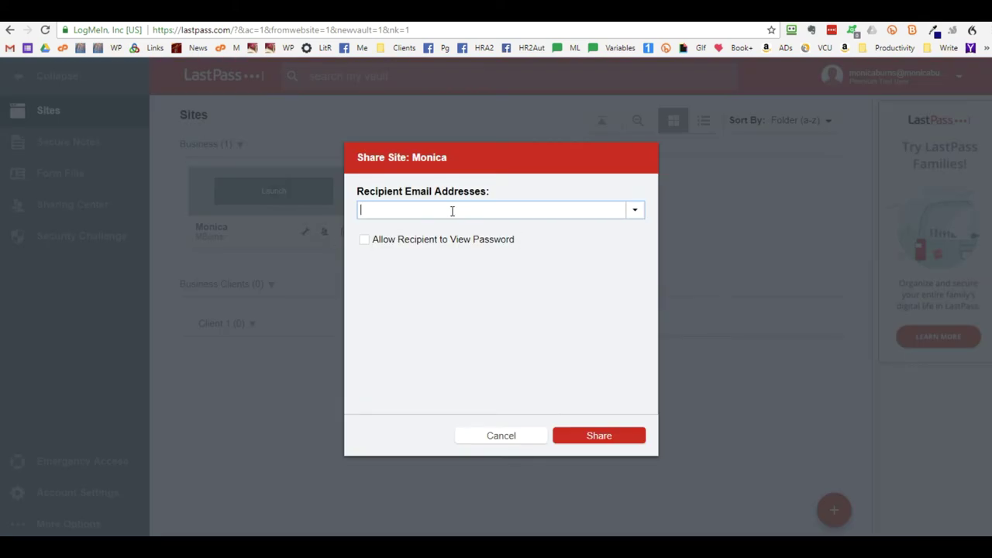
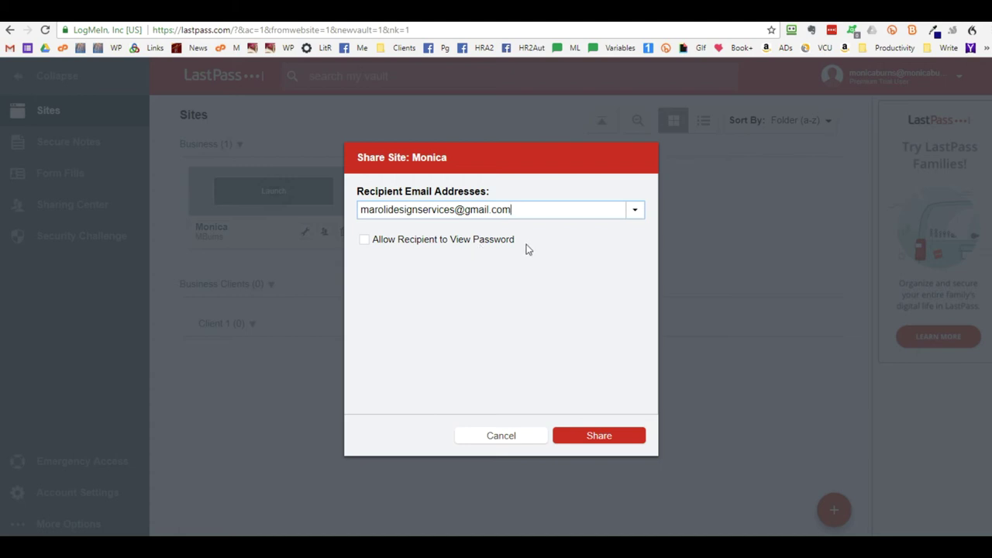
click(606, 437)
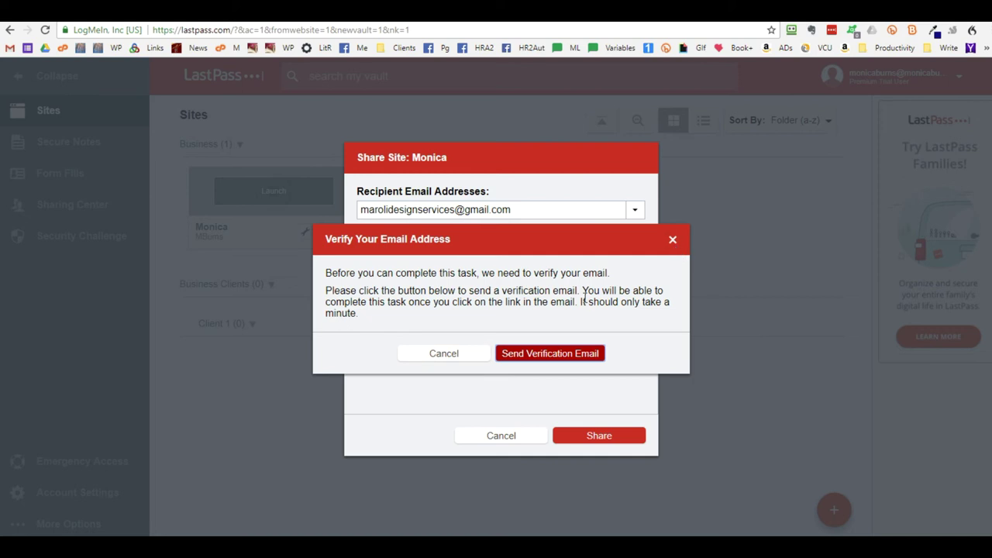
click(454, 356)
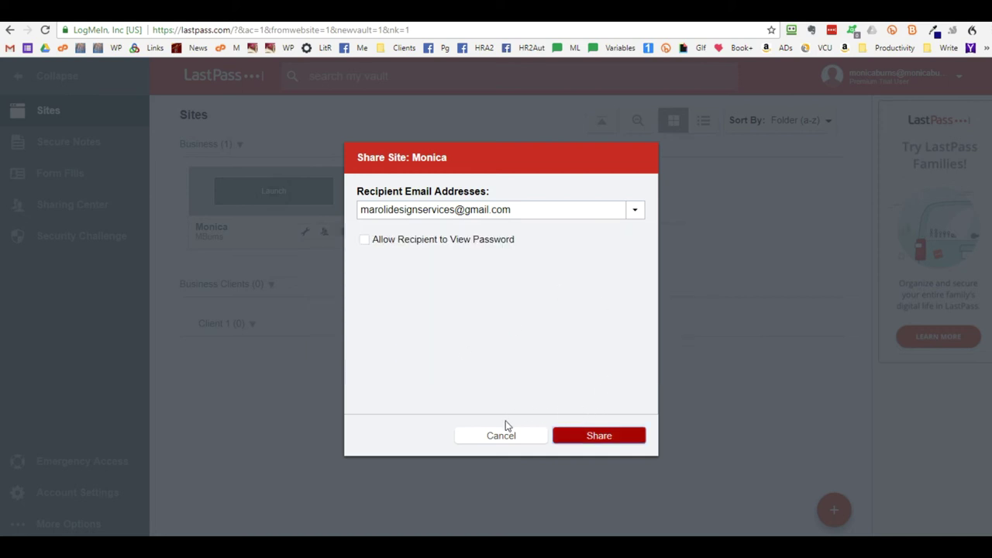
click(504, 434)
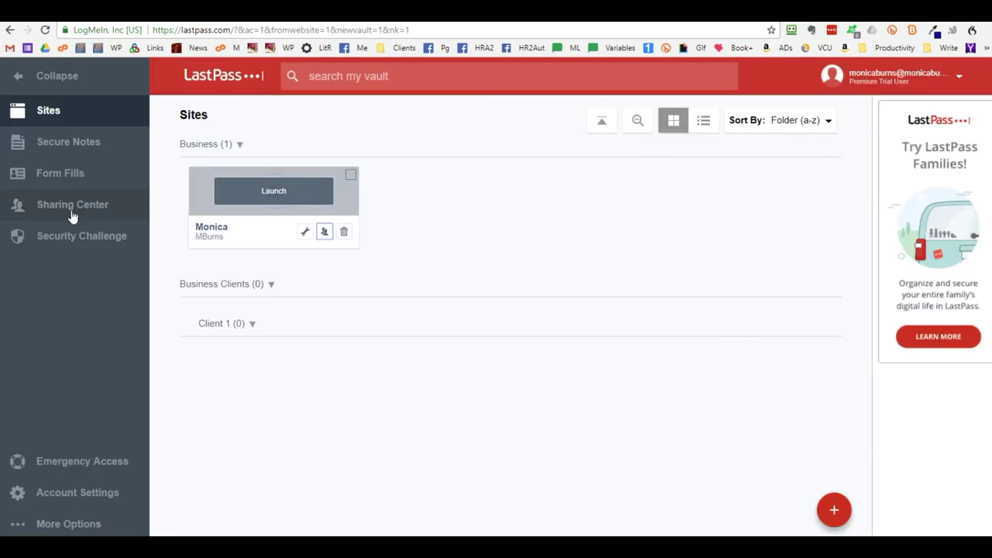
Visit the Sharing Center, then reopen the saved site's Share form at the recipient field
click(72, 207)
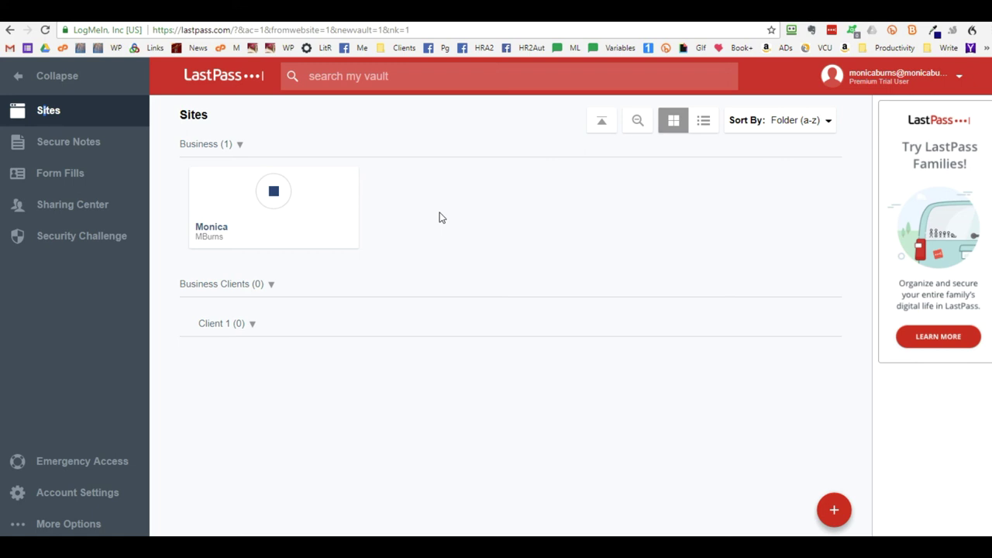
click(325, 231)
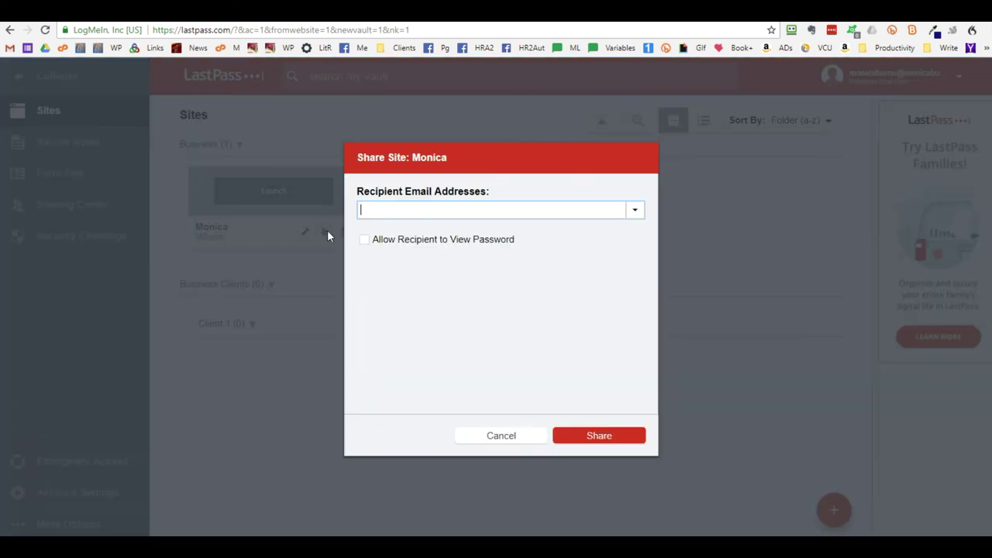
click(394, 210)
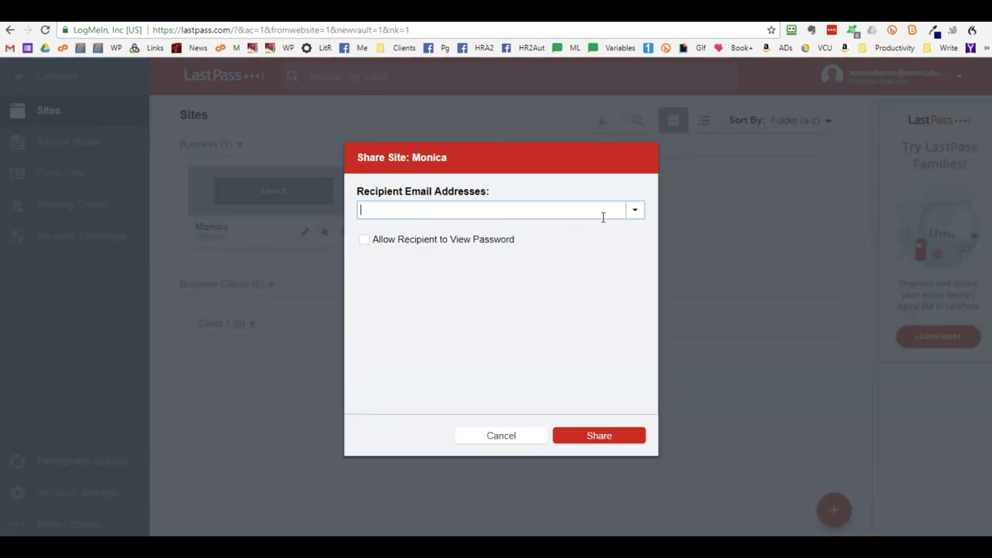